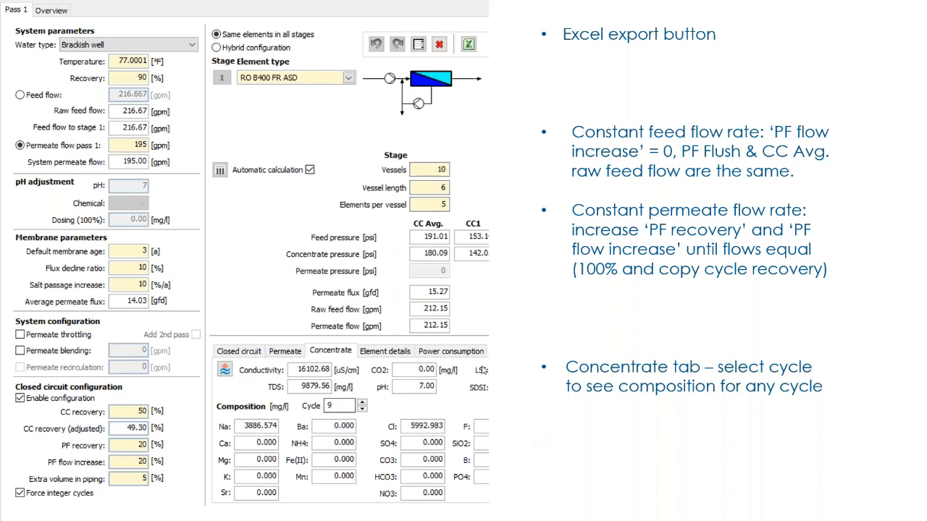
pyautogui.click(584, 340)
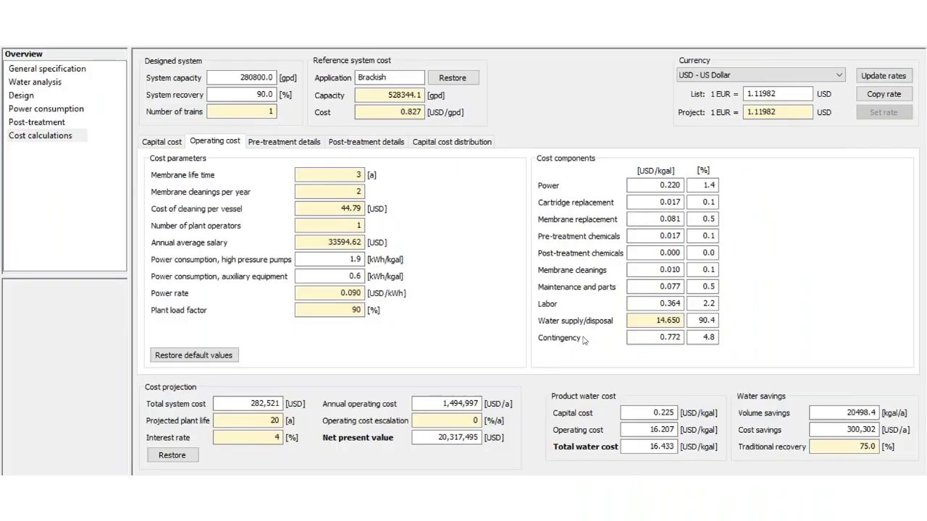
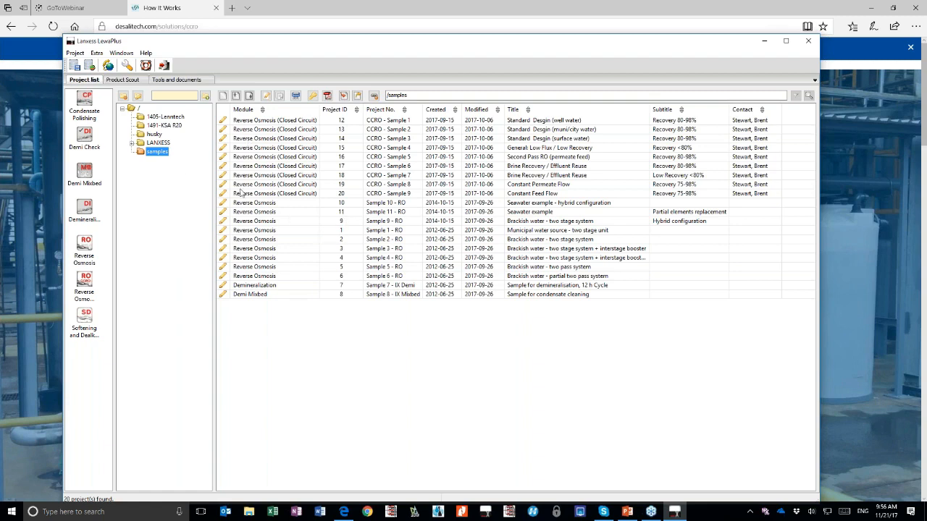
# Open the CCRO - Sample 1 well water project from the samples folder.
pyautogui.click(286, 140)
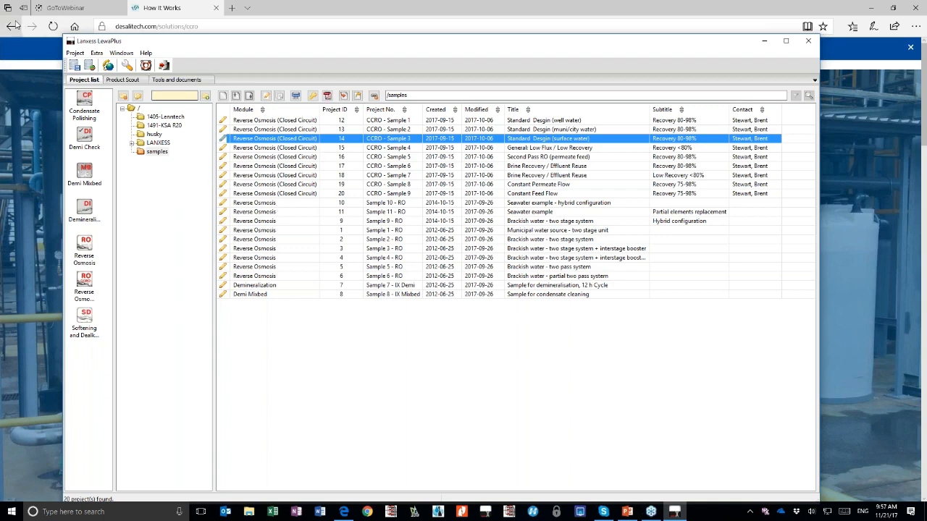
pyautogui.moveTo(368, 50); pyautogui.dragTo(355, 44)
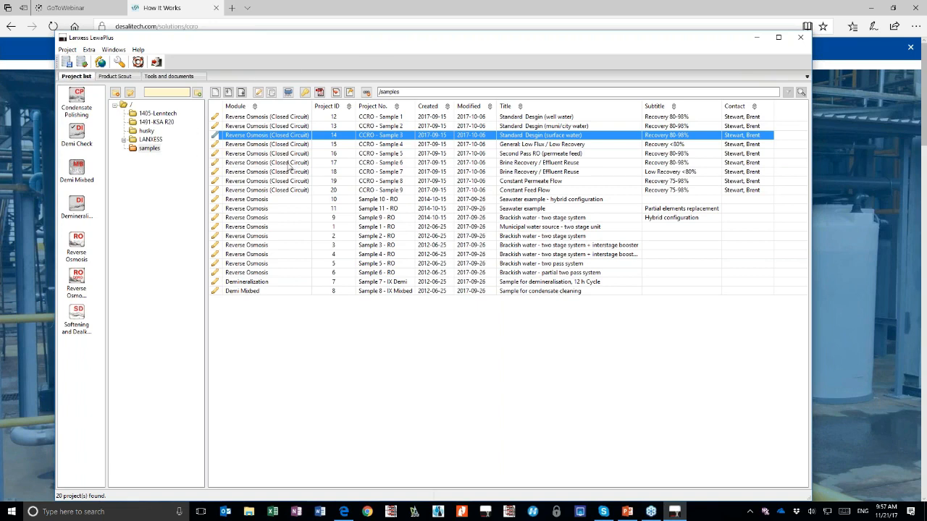
pyautogui.click(664, 118)
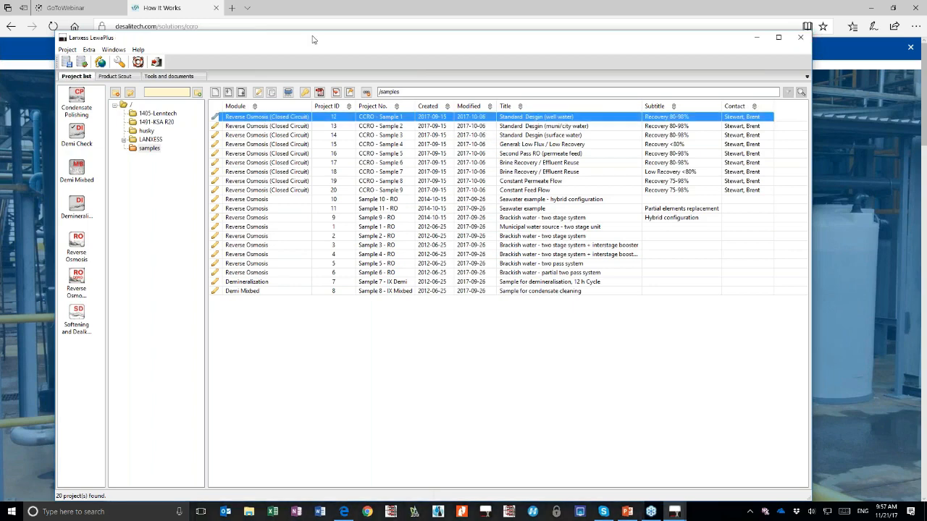
pyautogui.moveTo(315, 49); pyautogui.dragTo(297, 190)
pyautogui.click(284, 135)
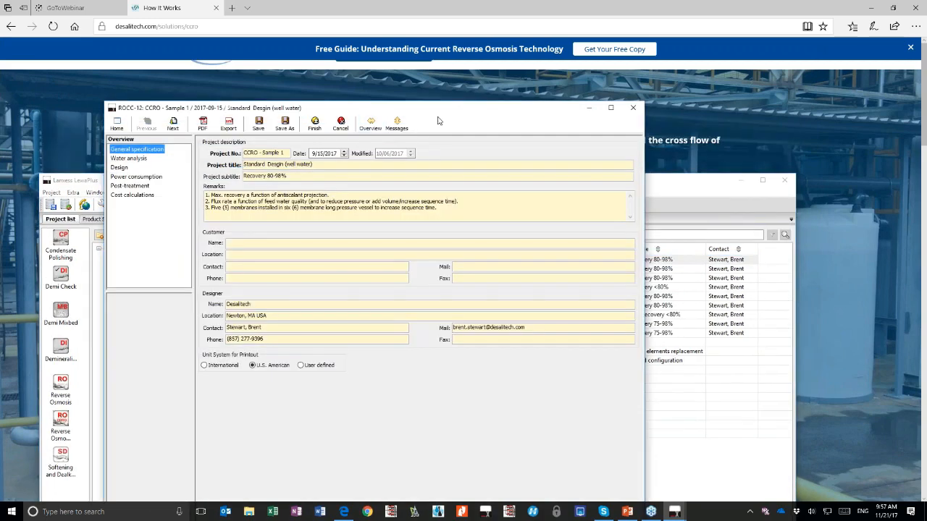
# Show the project's Design page and reposition the project window so the whole page fits on screen.
pyautogui.click(130, 168)
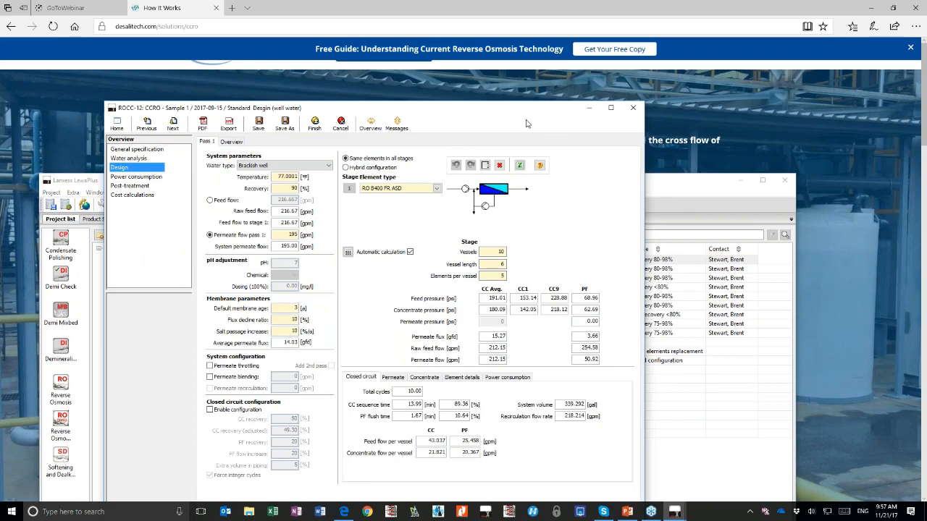
pyautogui.moveTo(514, 114); pyautogui.dragTo(510, 86)
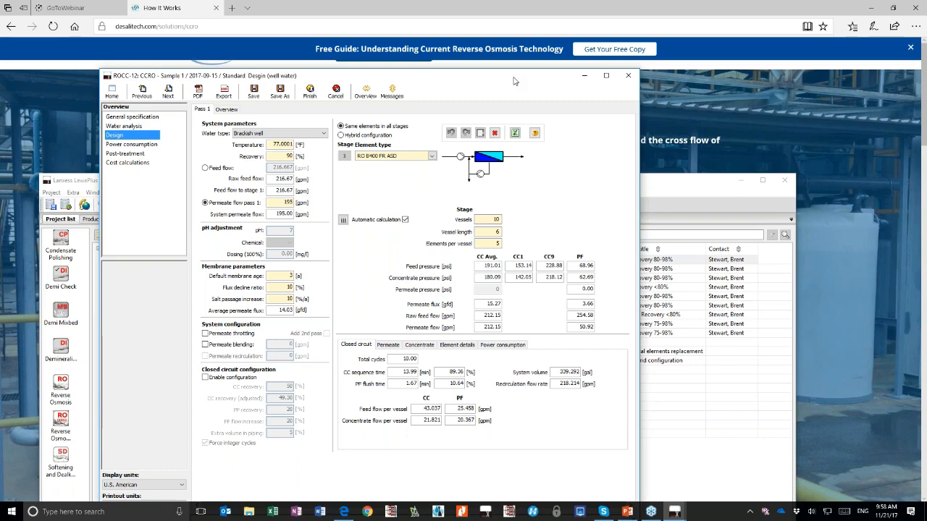
pyautogui.moveTo(513, 81); pyautogui.dragTo(489, 29)
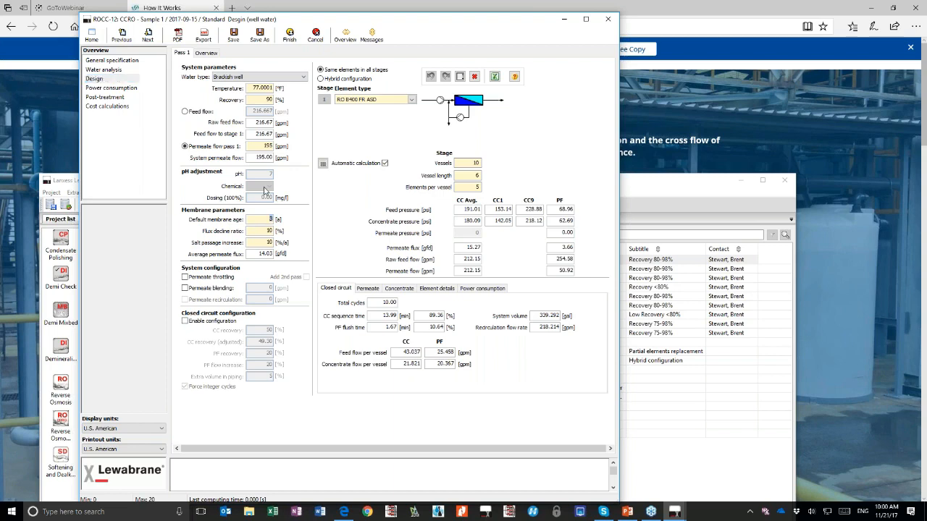
# Enable the closed circuit configuration to review its recovery and flush settings, and disable it again.
pyautogui.click(254, 149)
pyautogui.click(262, 100)
pyautogui.click(255, 148)
pyautogui.click(186, 322)
pyautogui.click(186, 322)
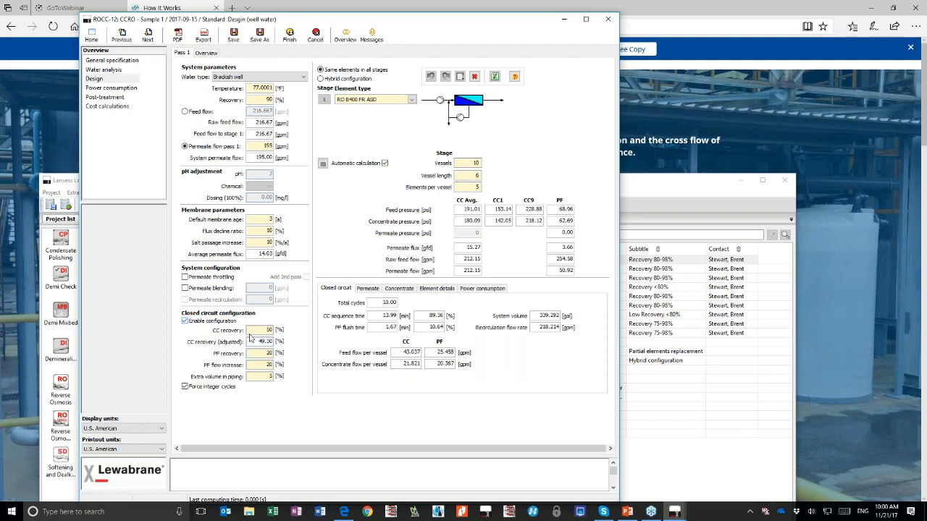
pyautogui.click(186, 322)
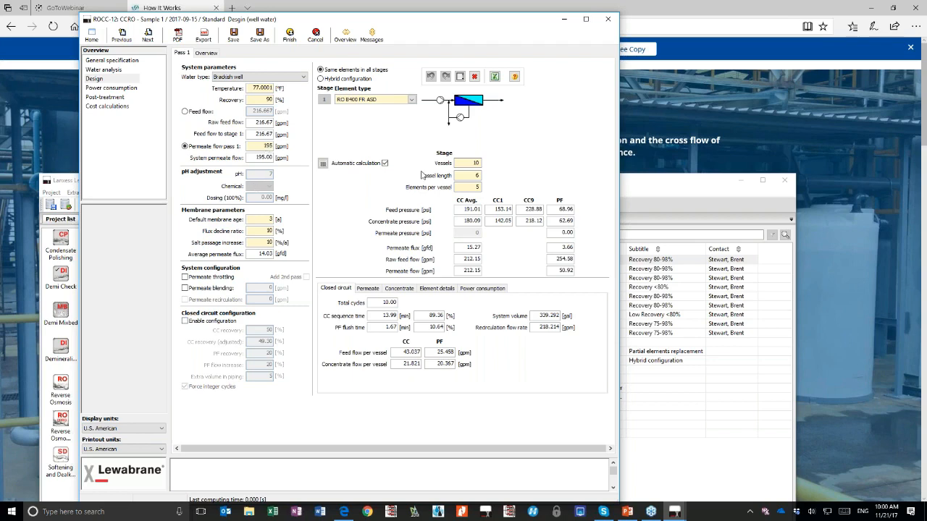
pyautogui.click(469, 164)
# Try permeate throttling with a permeate pressure of 15 psi, and turn the throttling off again.
pyautogui.click(185, 278)
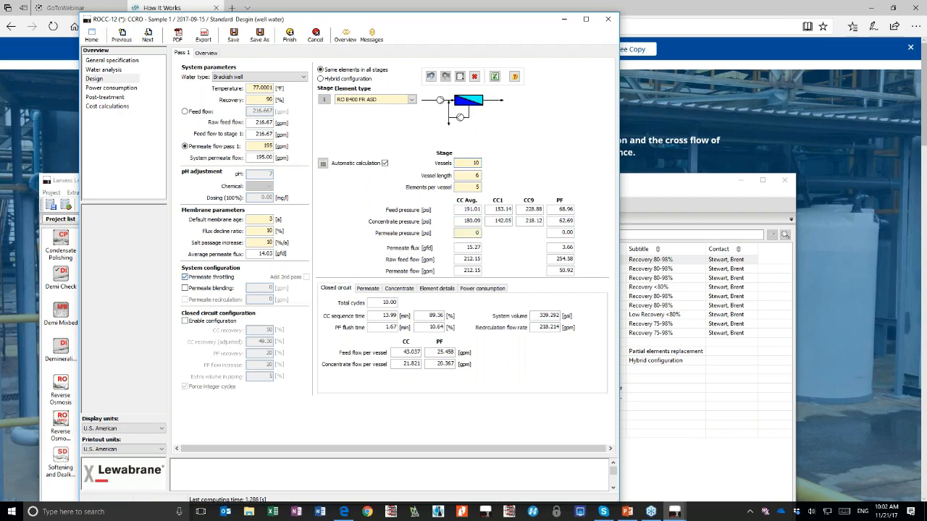
pyautogui.moveTo(470, 232); pyautogui.dragTo(503, 231)
pyautogui.write('15')
pyautogui.press('Return')
pyautogui.click(185, 277)
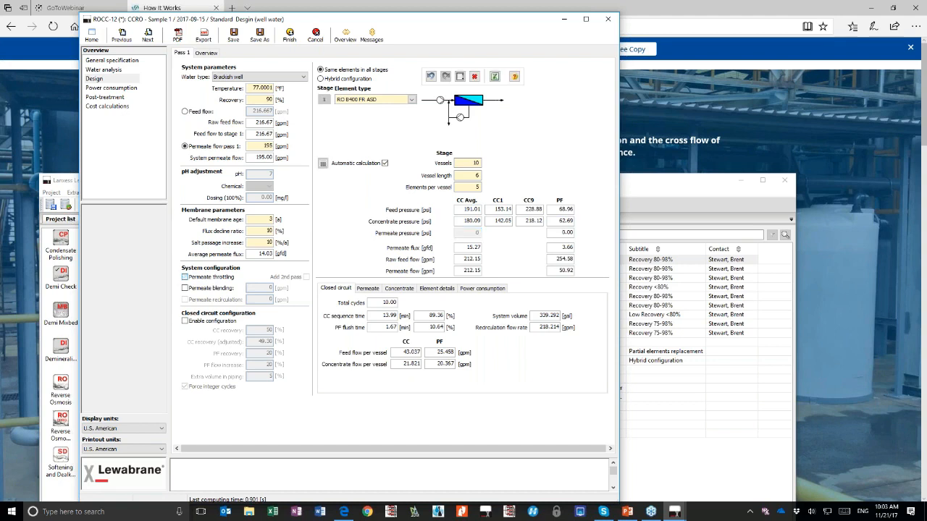
# Enable permeate throttling and set the permeate pressure to 15 psi.
pyautogui.click(194, 277)
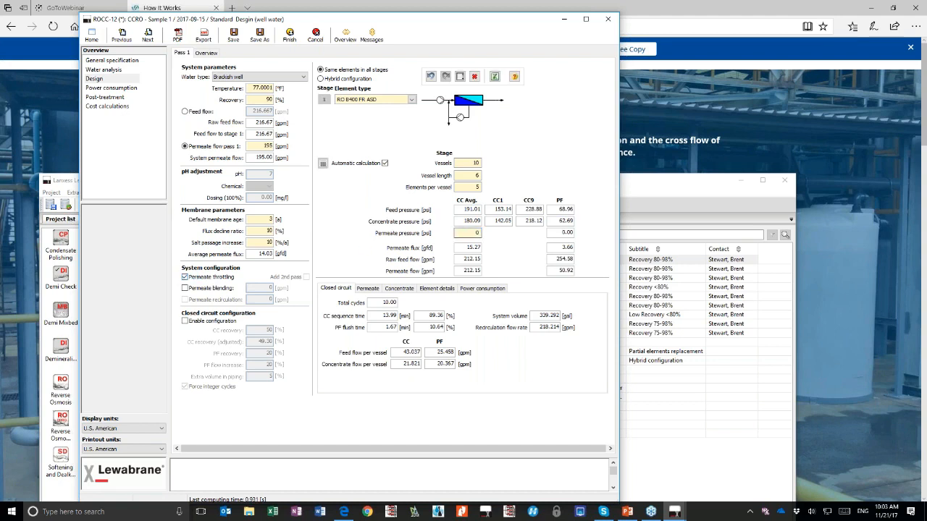
pyautogui.click(470, 234)
pyautogui.write('1')
pyautogui.click(469, 186)
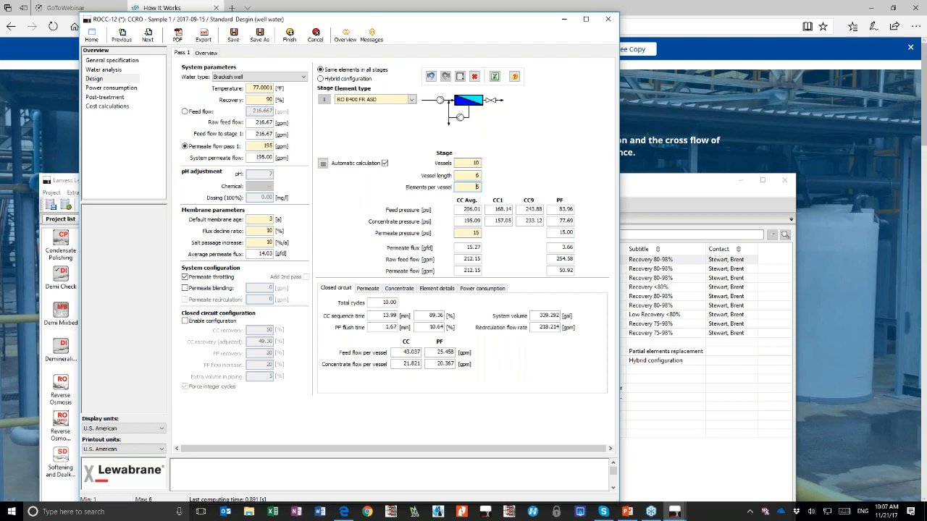
pyautogui.click(476, 187)
pyautogui.click(475, 186)
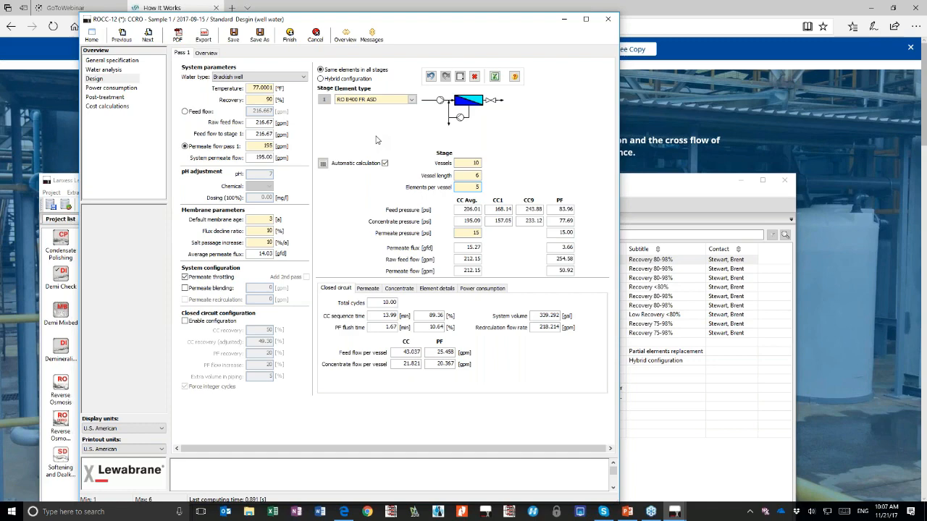
# Open the design help, examine the Lewabrane RO design guidelines table by feed water type, and close the help window.
pyautogui.click(514, 77)
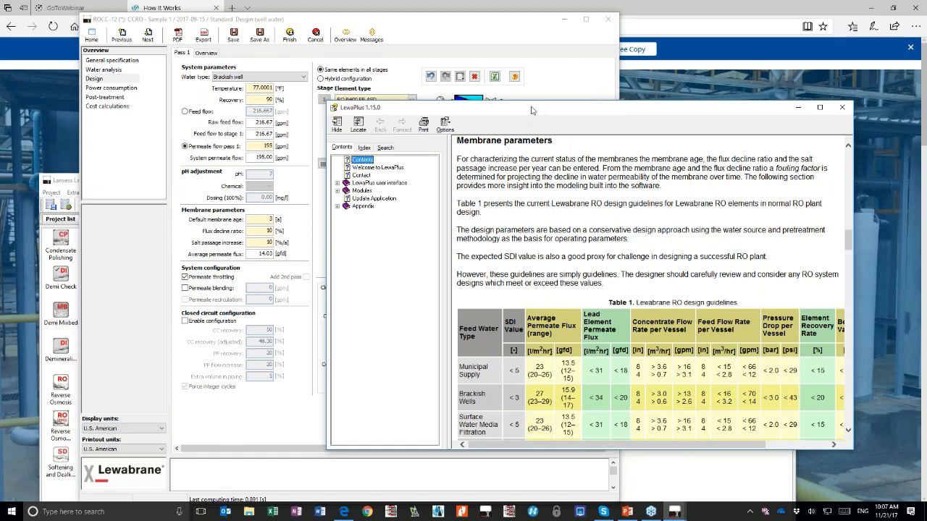
pyautogui.moveTo(532, 110); pyautogui.dragTo(428, 73)
pyautogui.scroll(-5, 550, 254)
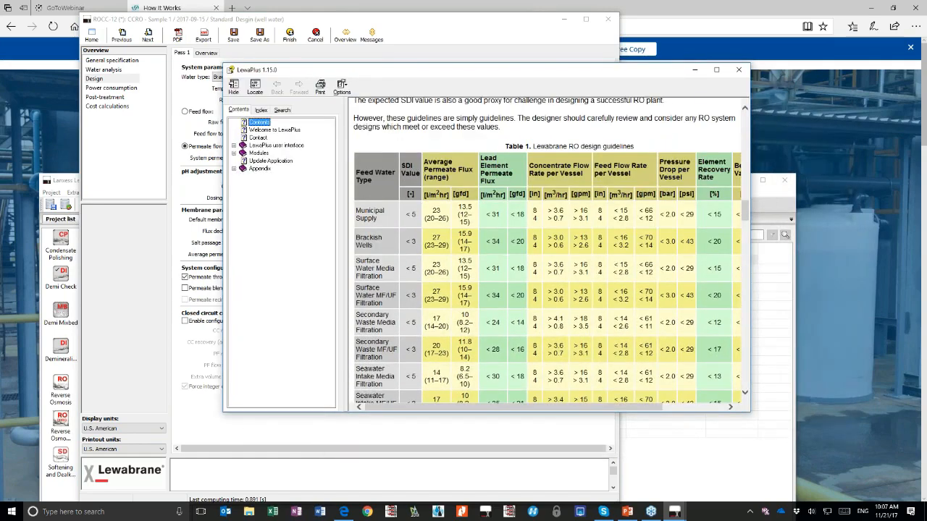
pyautogui.scroll(-1, 543, 228)
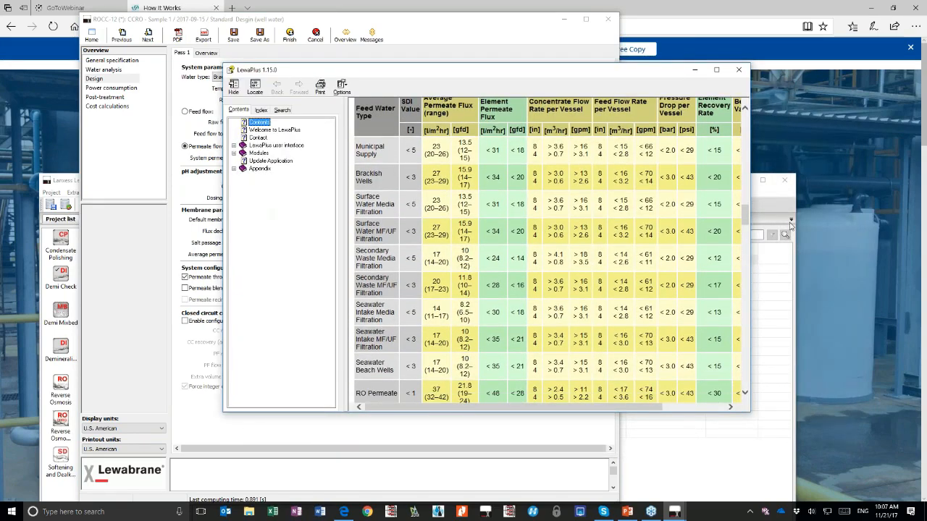
pyautogui.moveTo(750, 239); pyautogui.dragTo(849, 239)
pyautogui.scroll(2, 707, 274)
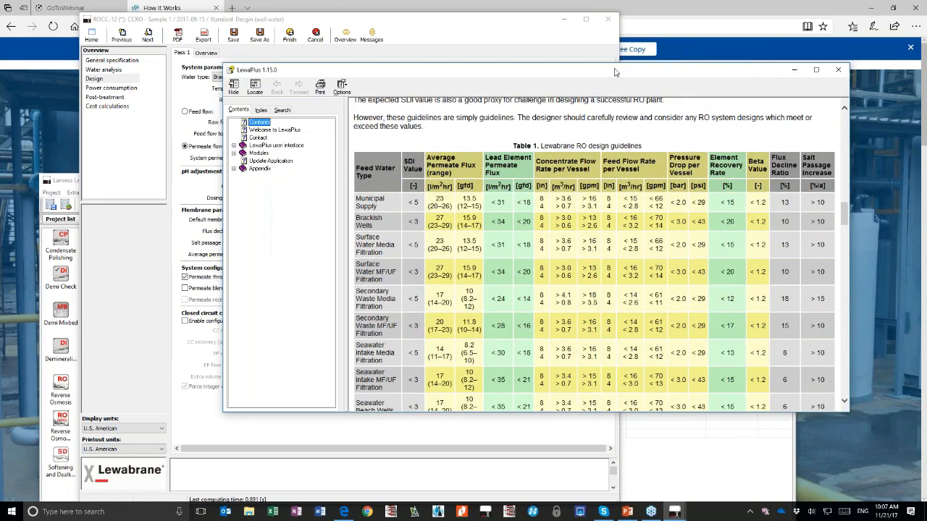
pyautogui.moveTo(597, 75); pyautogui.dragTo(430, 135)
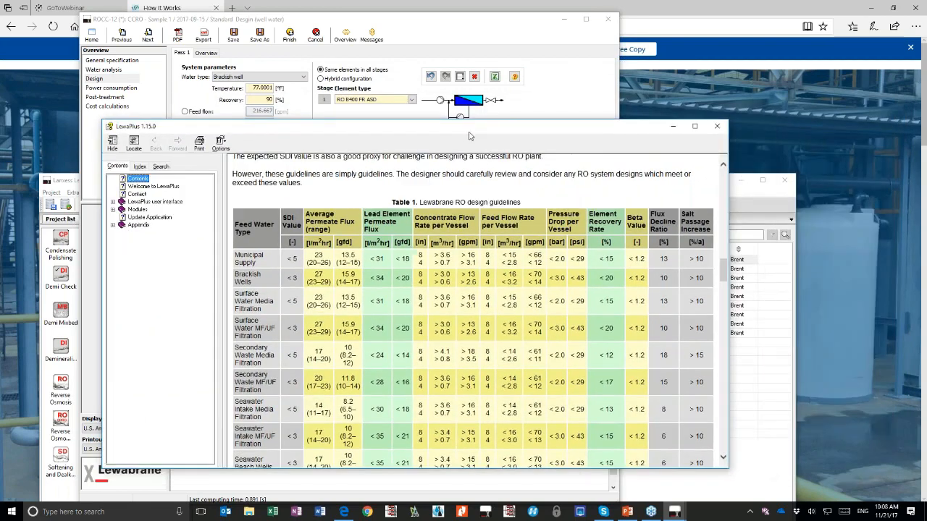
pyautogui.click(717, 128)
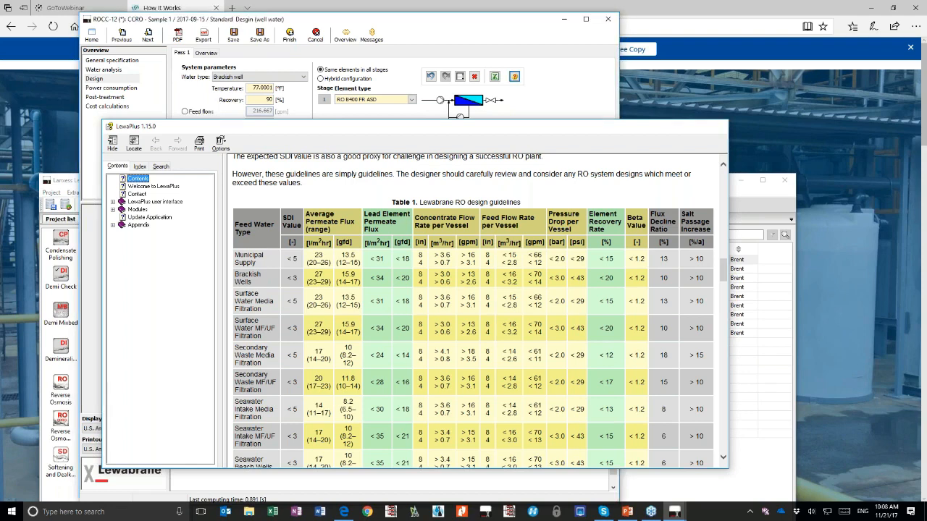
pyautogui.click(716, 128)
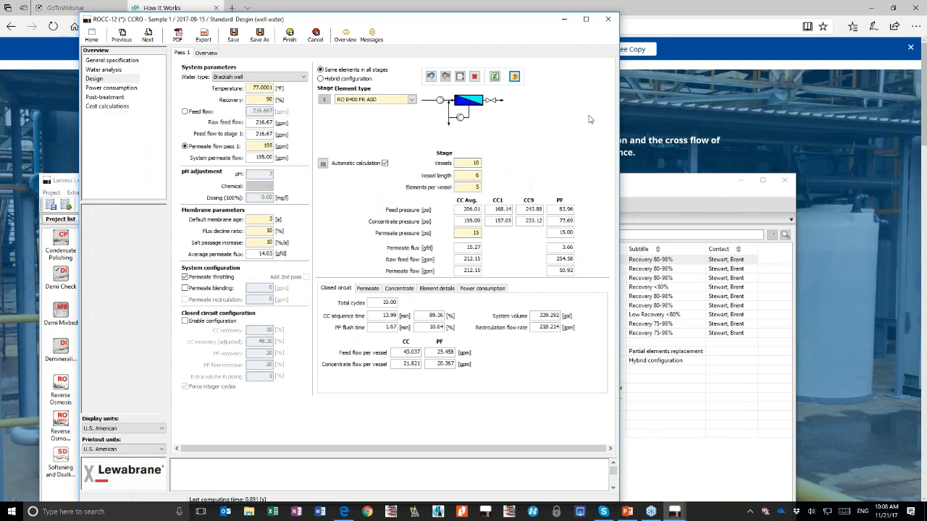